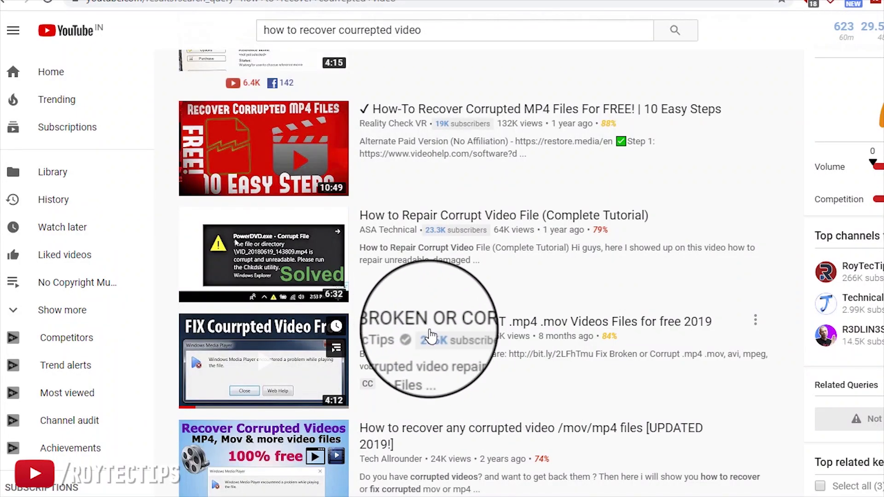
Play the YouTube tutorial on fixing broken MP4/MOV files and skip ahead to about 1:31.
click(430, 335)
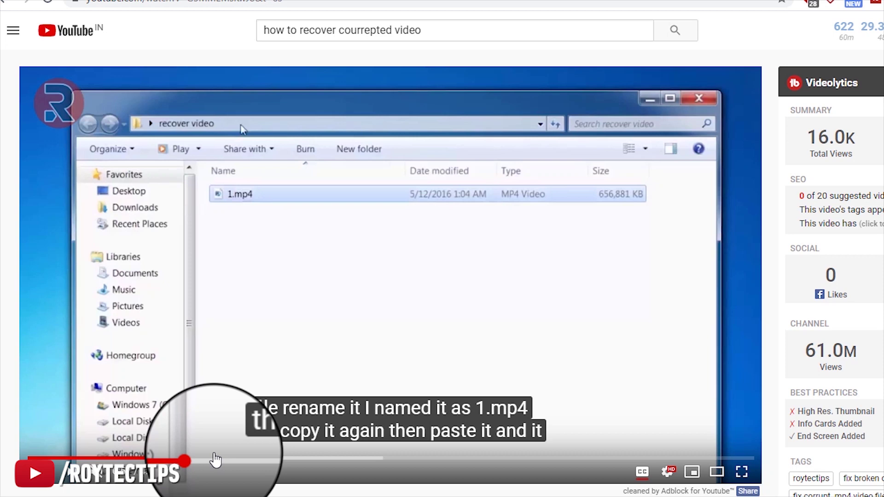
drag(226, 461, 289, 461)
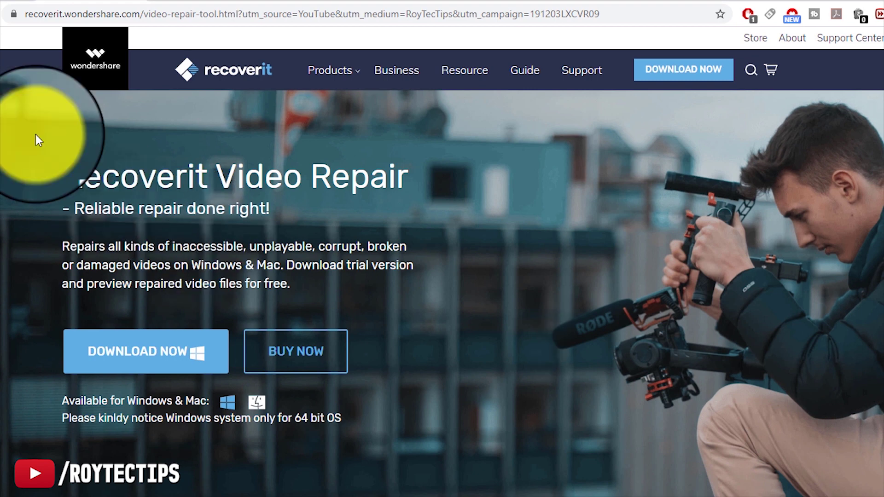
Select the Recoverit Video Repair product page's web address, then deselect it.
click(27, 13)
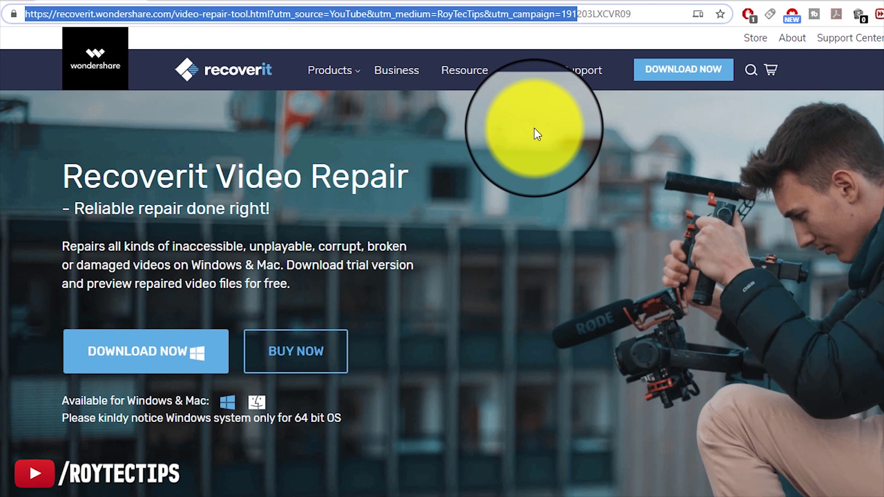
click(560, 252)
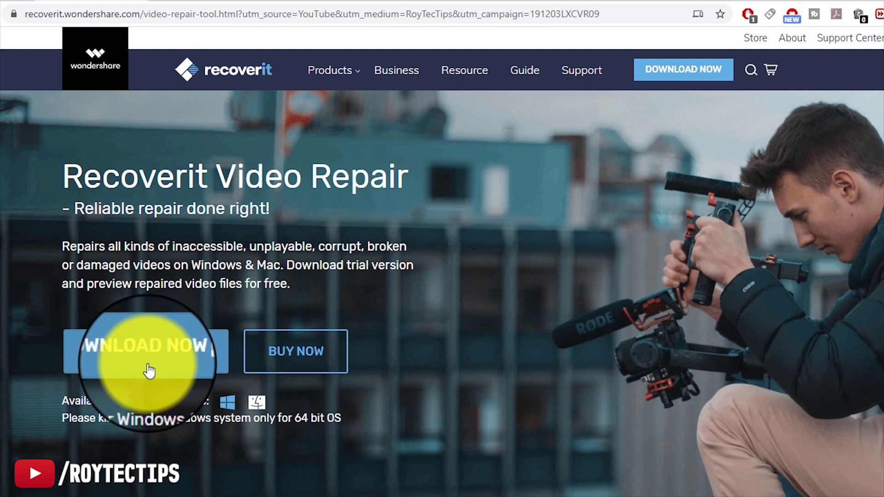
Download the 50.35 MB videorepair_full5913.exe with IDM, run it, and accept Chrome integration.
click(148, 370)
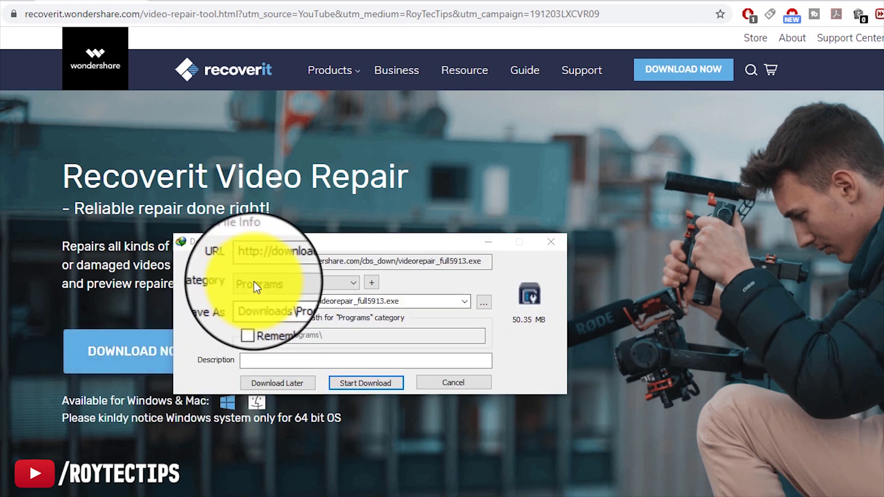
click(366, 383)
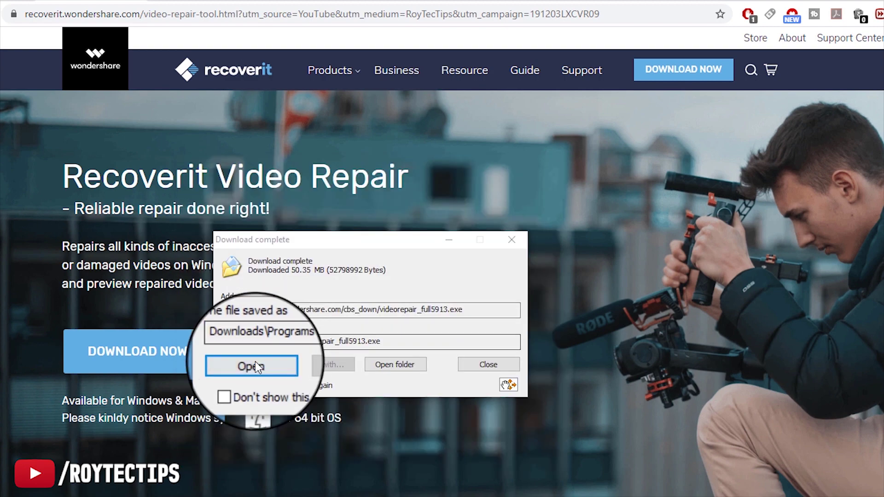
click(259, 368)
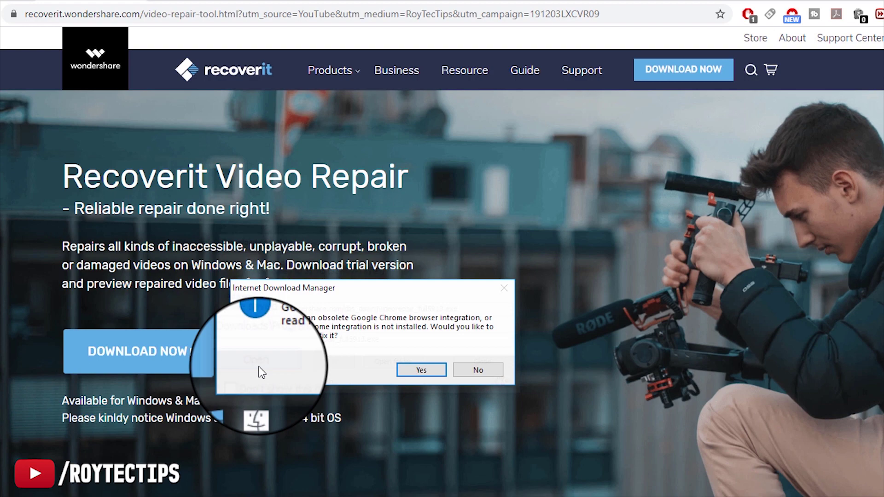
click(365, 366)
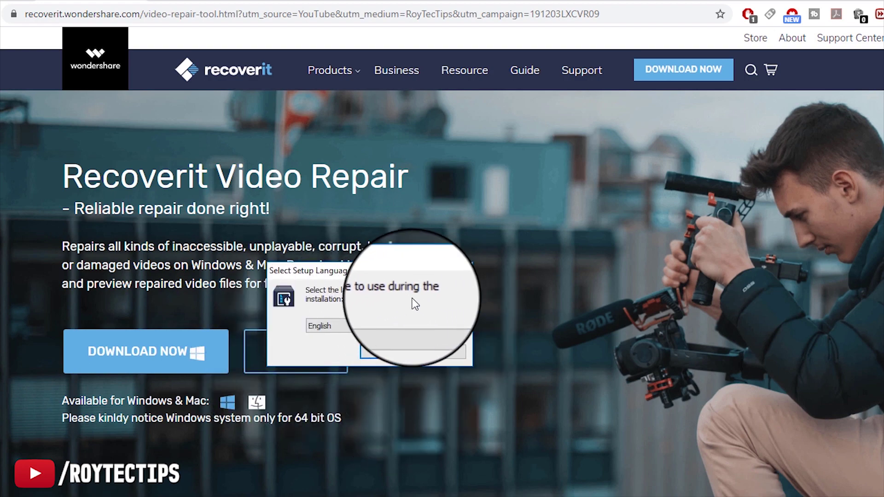
Reinstall Recoverit Video Repair in English to the default location, accepting the licence agreement.
click(377, 354)
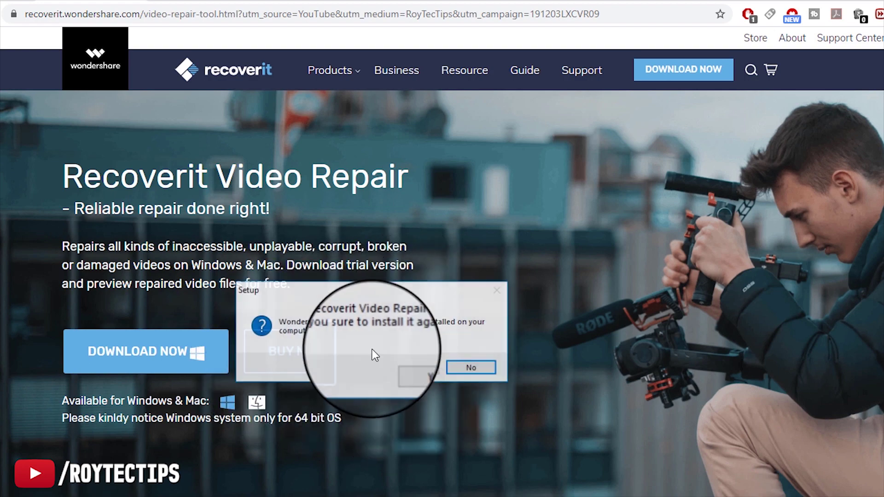
click(405, 362)
click(450, 431)
click(271, 385)
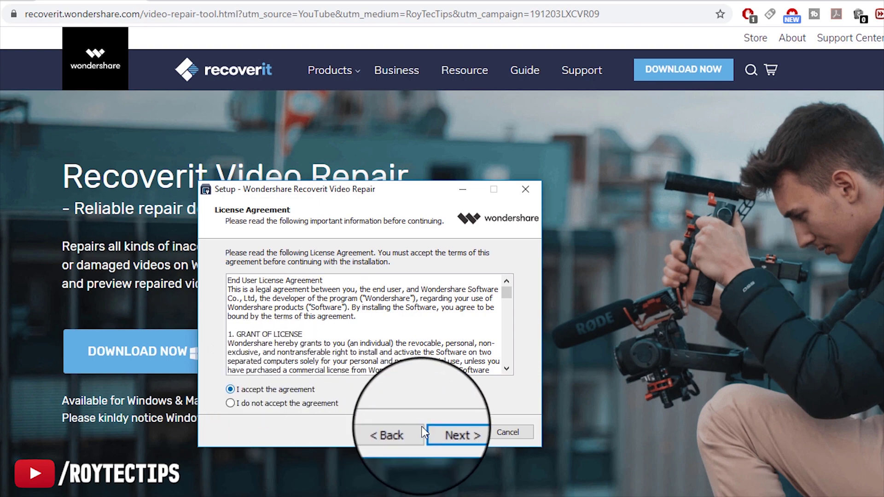
click(447, 432)
click(446, 433)
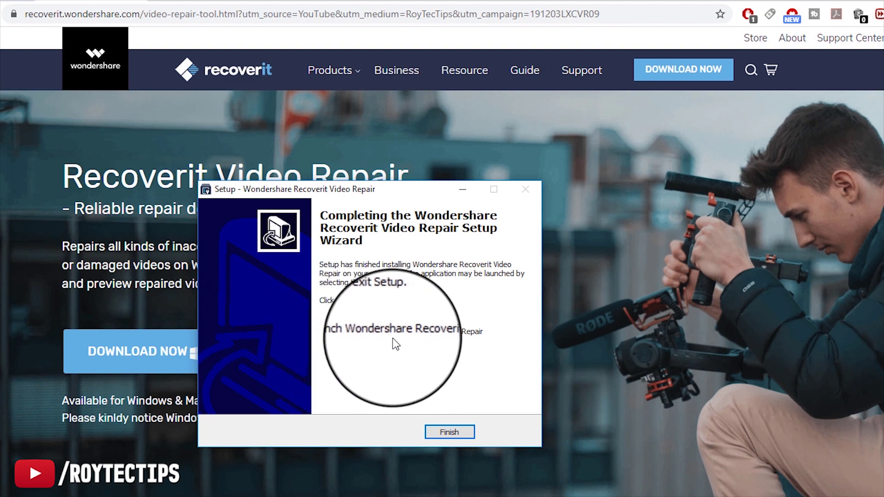
click(447, 434)
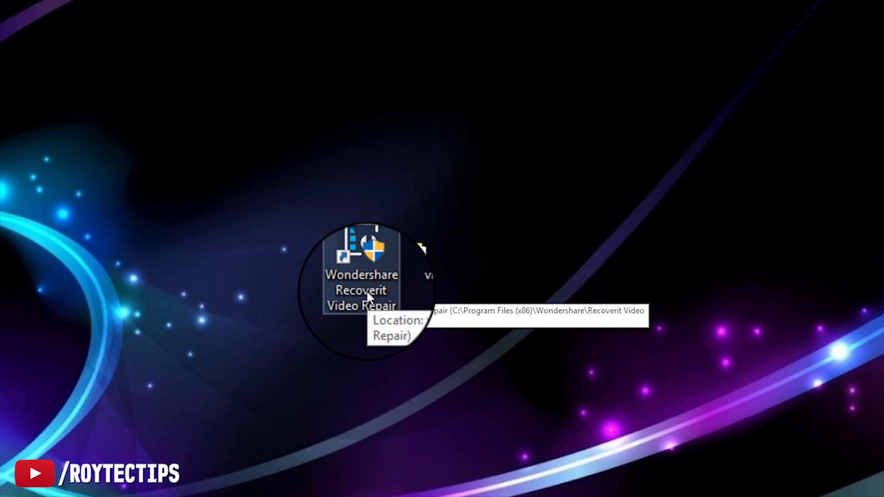
Start Recoverit Video Repair from its desktop icon and open the desktop video folder.
double_click(366, 294)
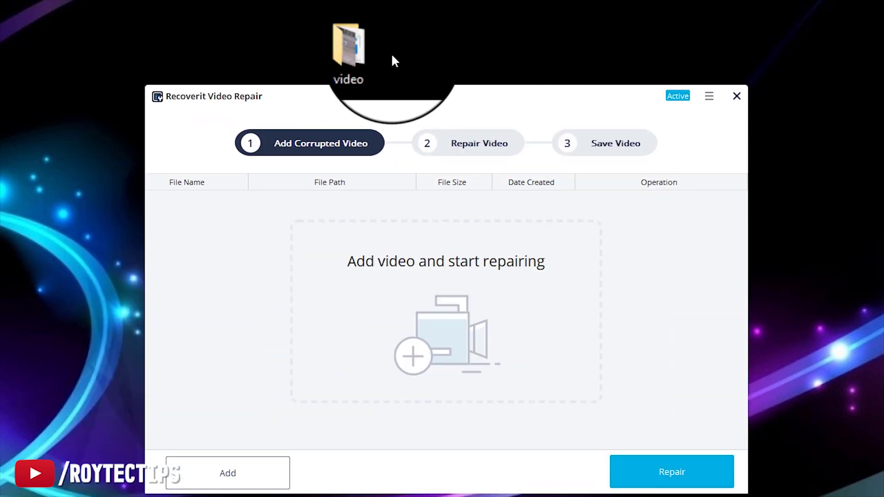
double_click(362, 48)
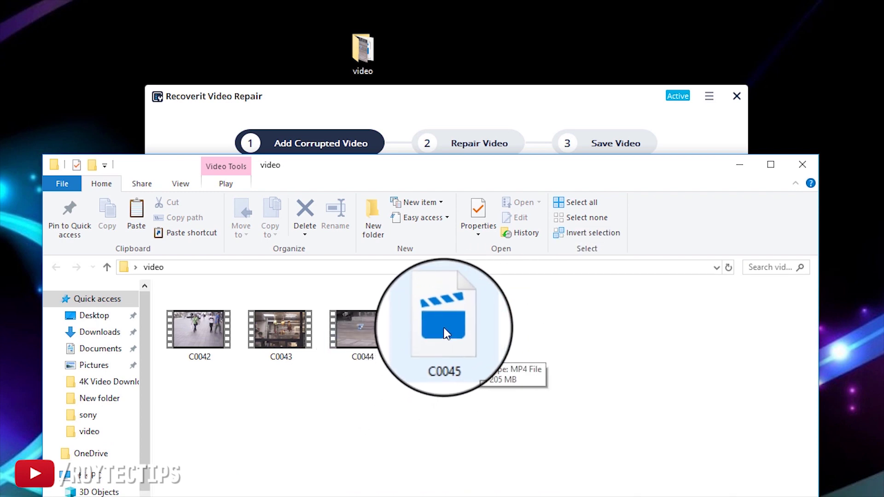
right_click(443, 326)
click(437, 316)
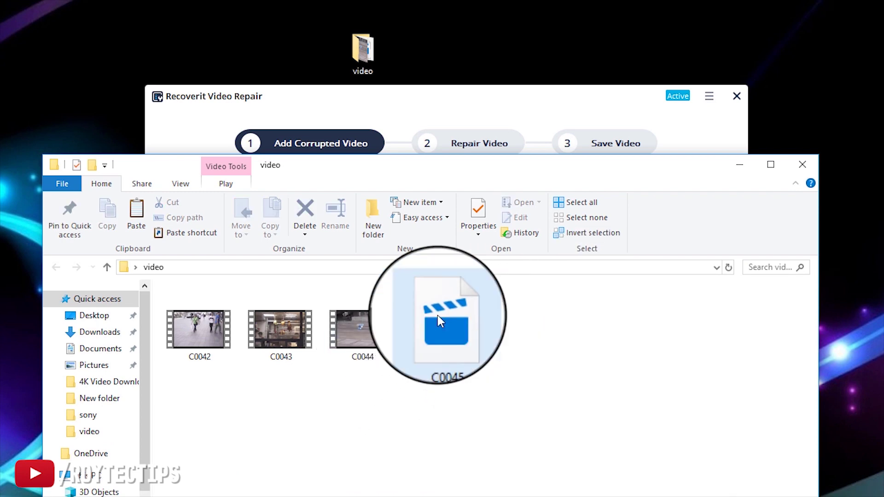
right_click(437, 316)
mouse_move(523, 403)
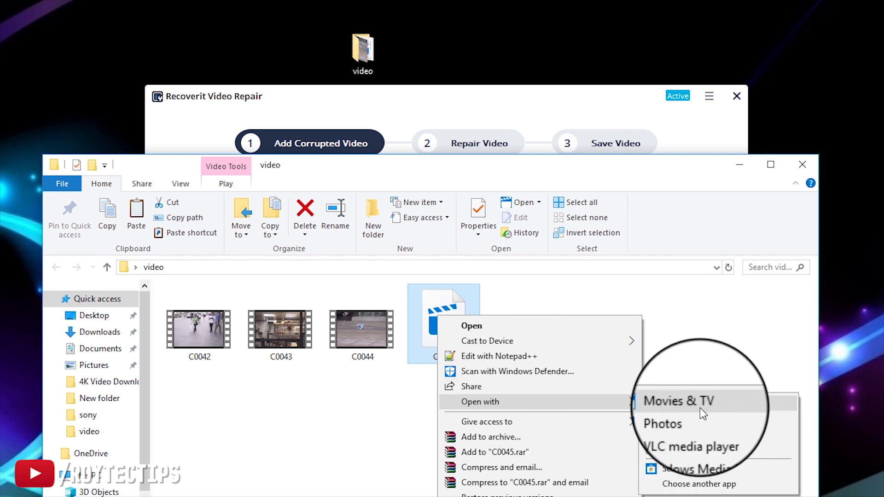
click(689, 433)
drag(88, 64, 319, 66)
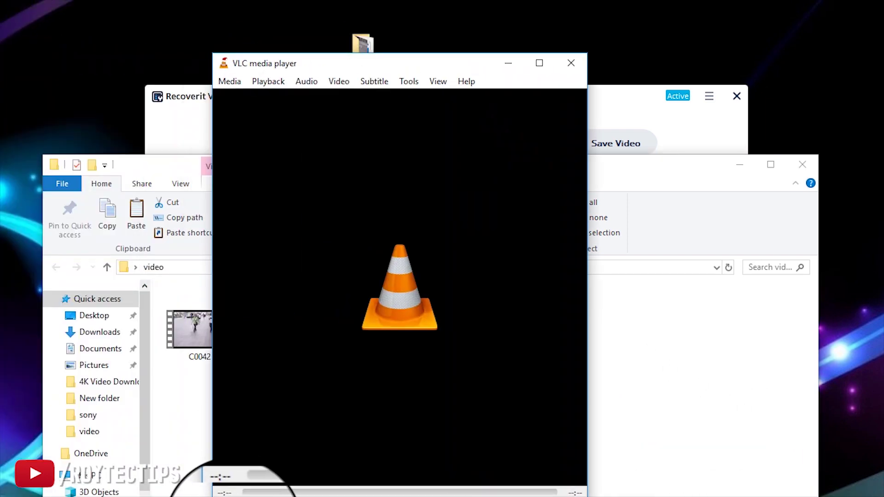
click(570, 62)
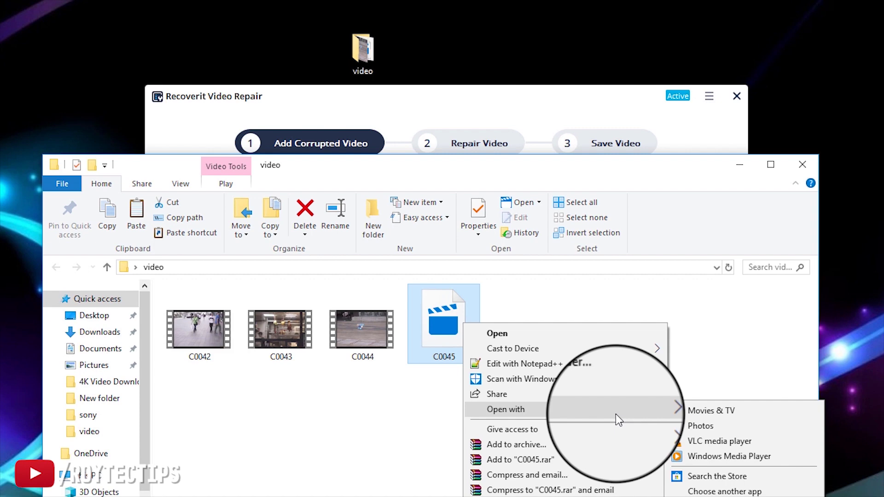
click(700, 454)
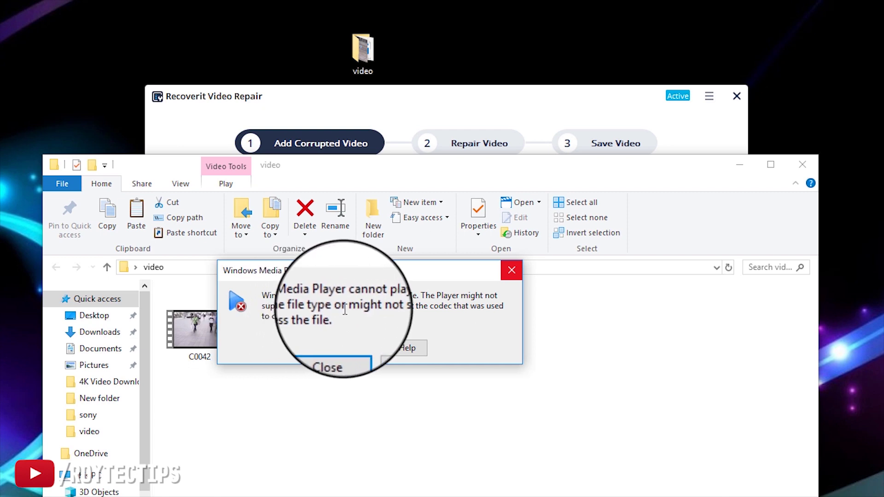
click(319, 352)
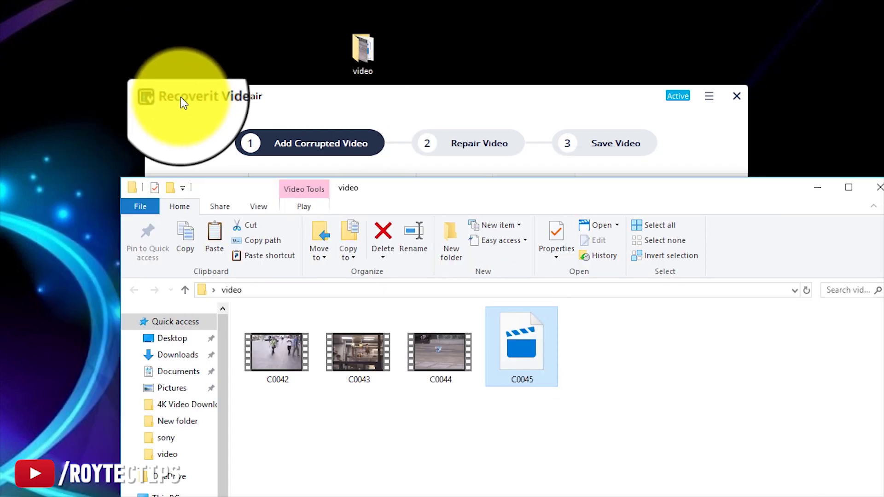
Add C0045.MP4 to Recoverit and run a standard repair, which fails.
click(523, 113)
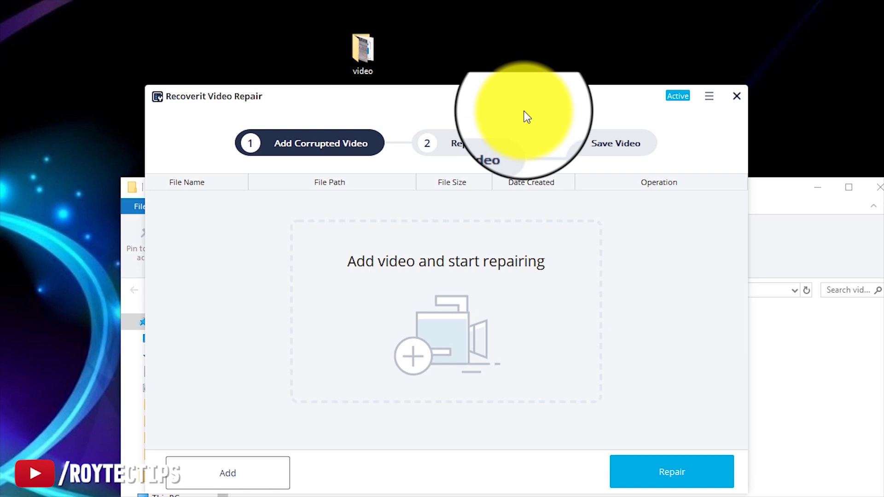
click(416, 347)
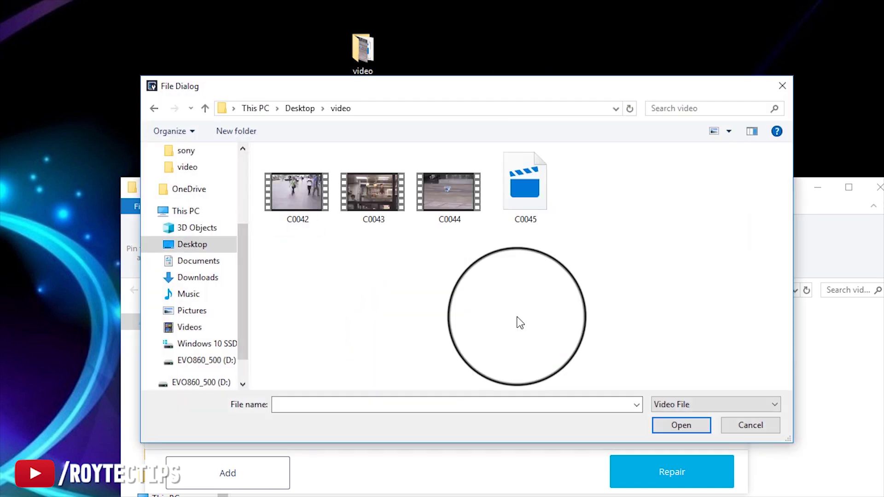
double_click(517, 195)
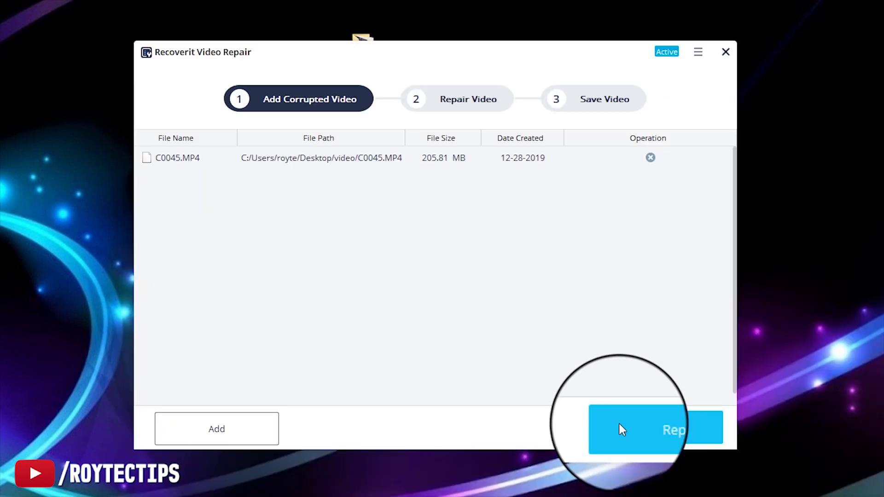
click(642, 432)
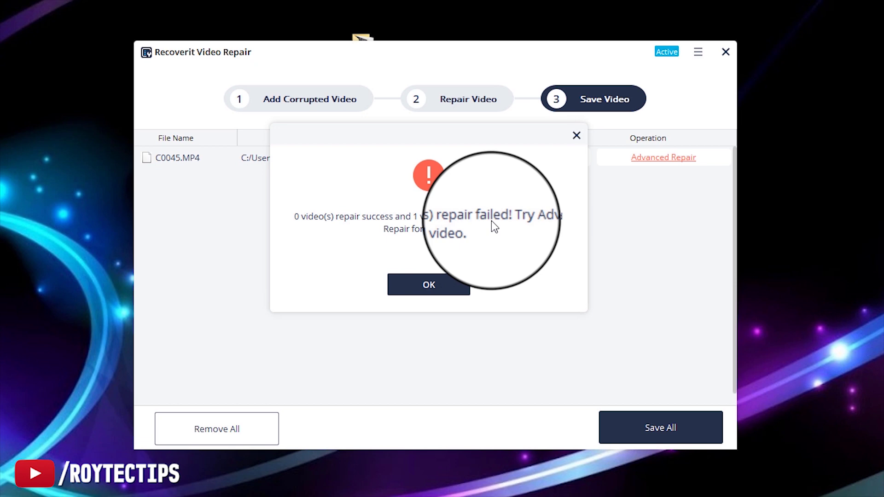
Run Advanced Repair on C0045.MP4 with C0042.MP4 as the sample video.
click(432, 285)
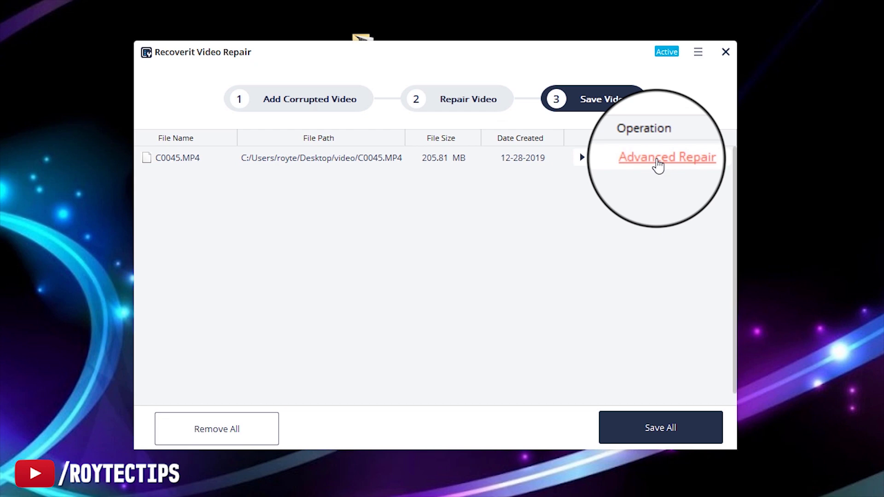
click(658, 159)
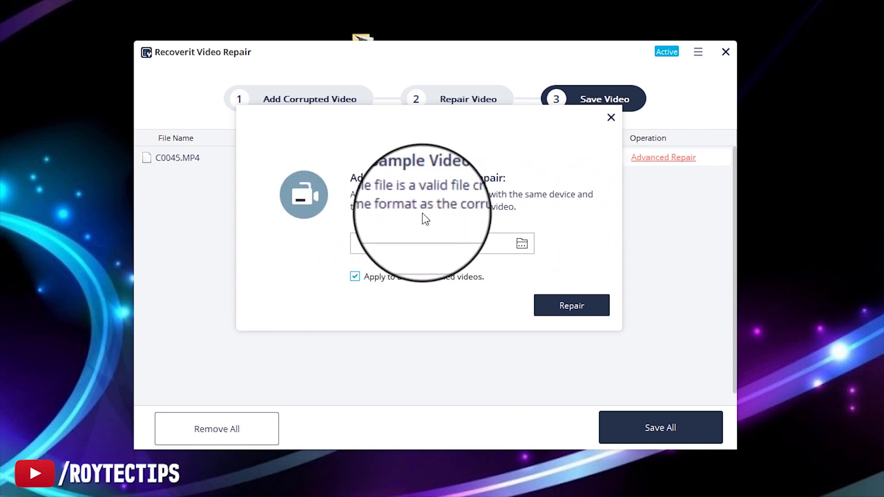
click(522, 244)
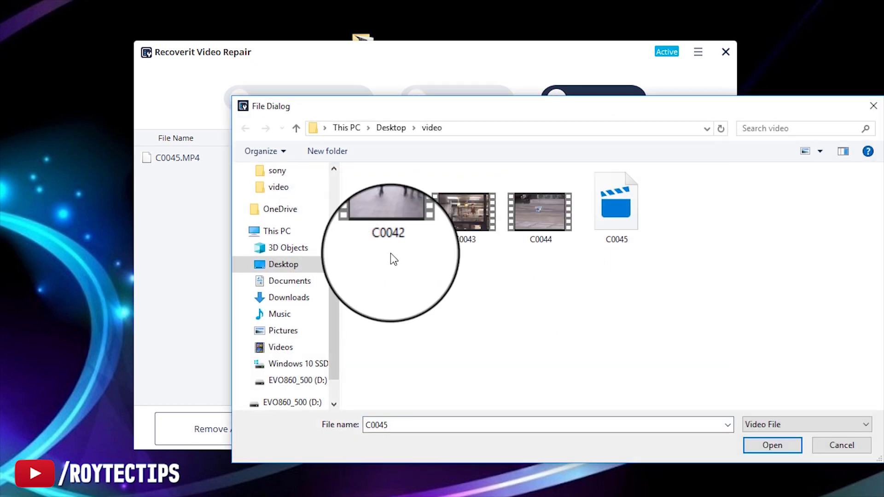
click(399, 228)
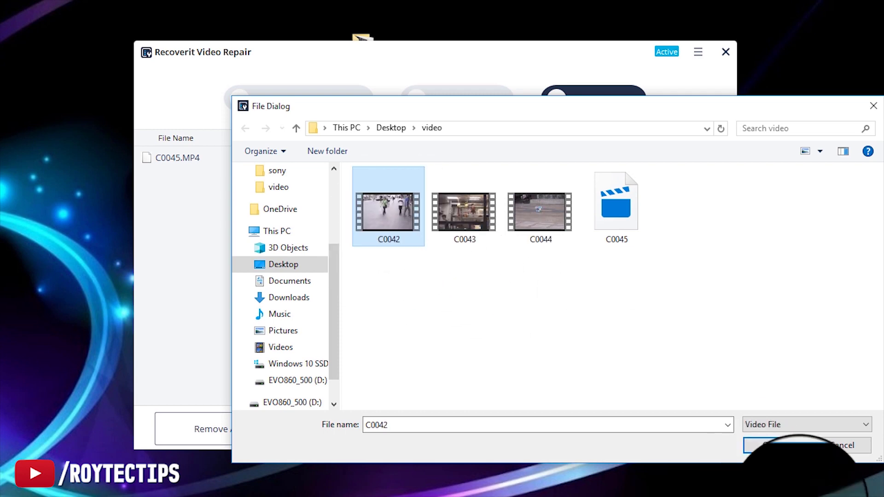
click(771, 445)
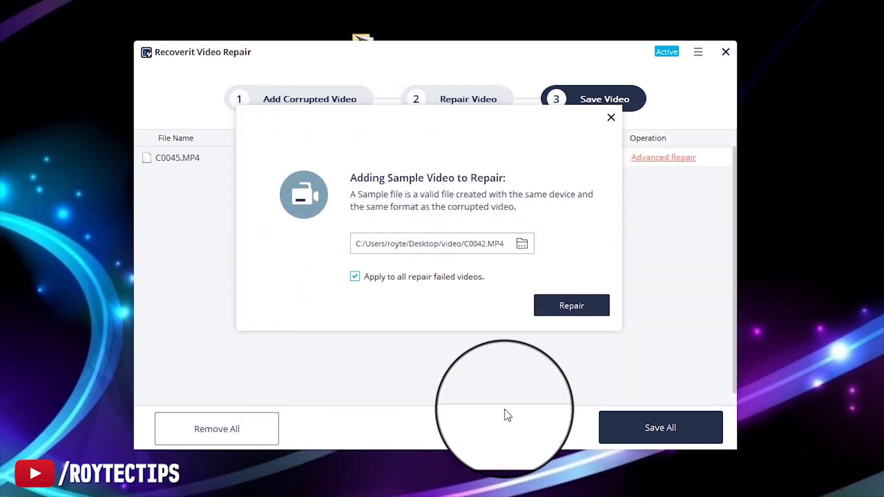
click(572, 312)
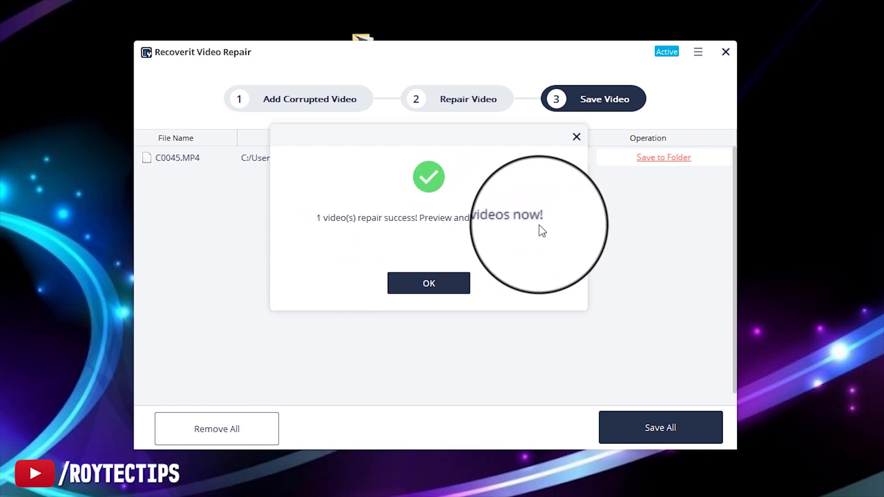
Play the repaired C0045.MP4 preview, then pause it.
click(443, 281)
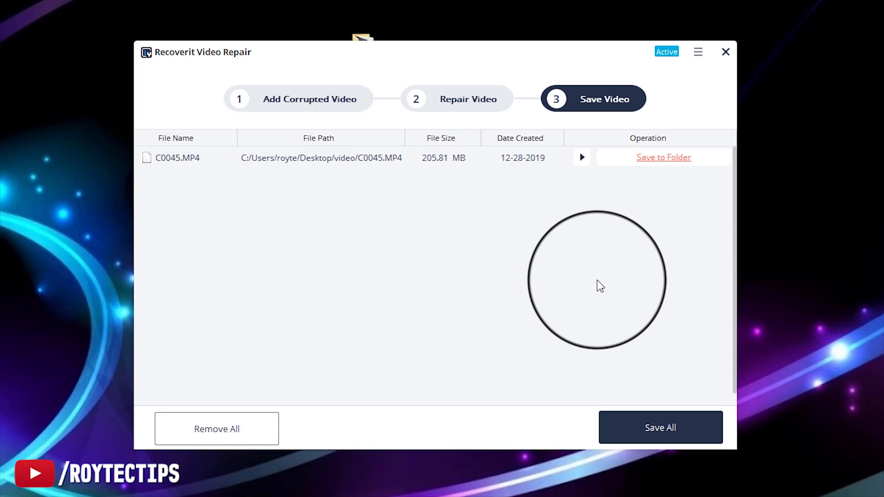
click(582, 158)
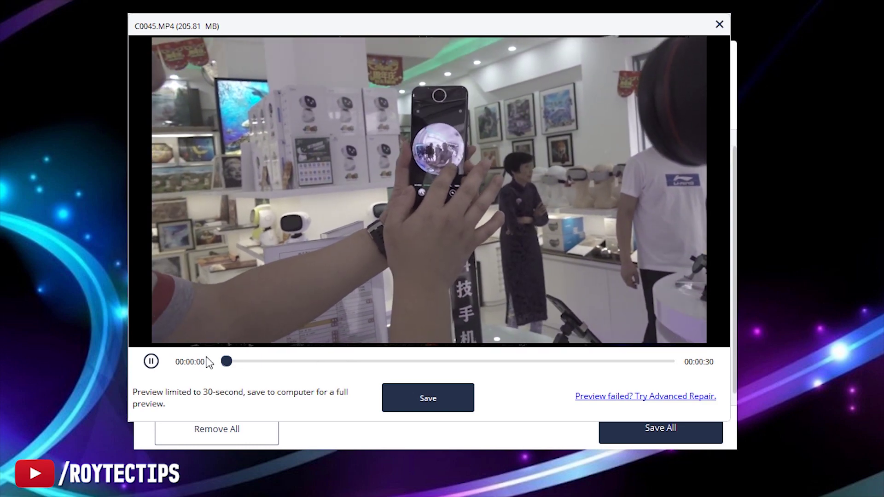
click(152, 362)
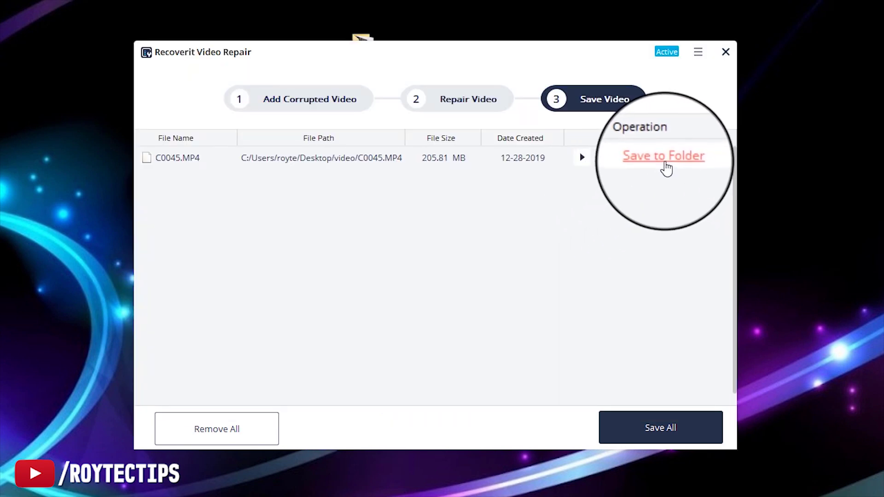
Save the repaired C0045 into a newly created Desktop folder named 'recover video'.
click(663, 157)
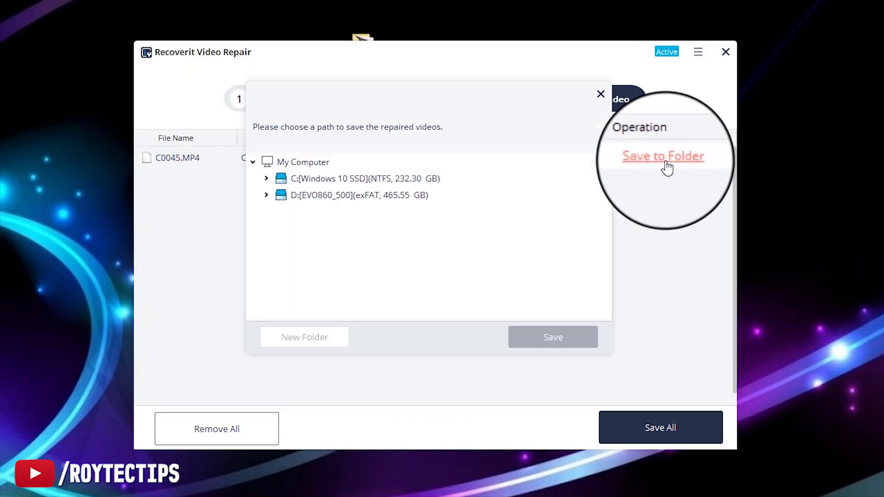
click(263, 174)
scroll(371, 252, down, 3)
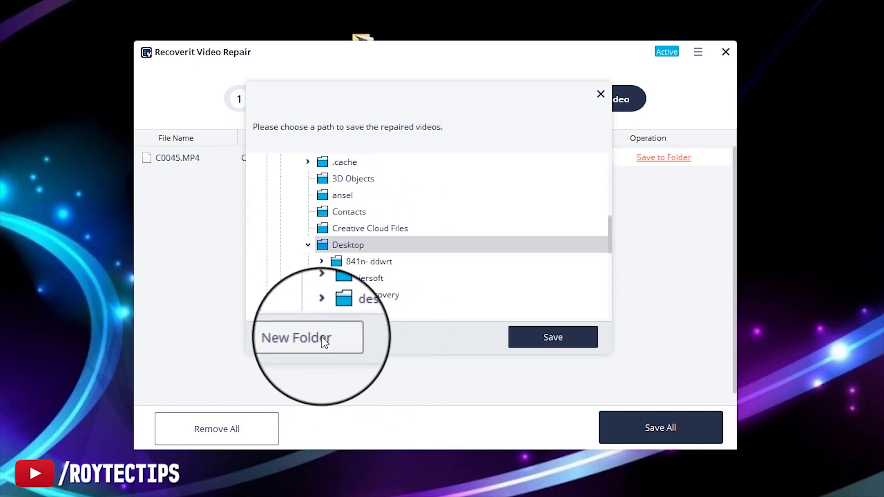
click(322, 336)
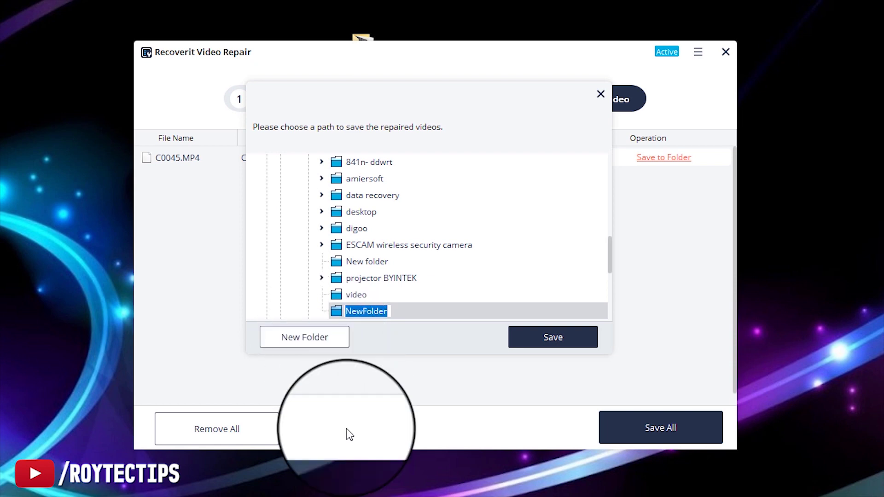
text(recover)
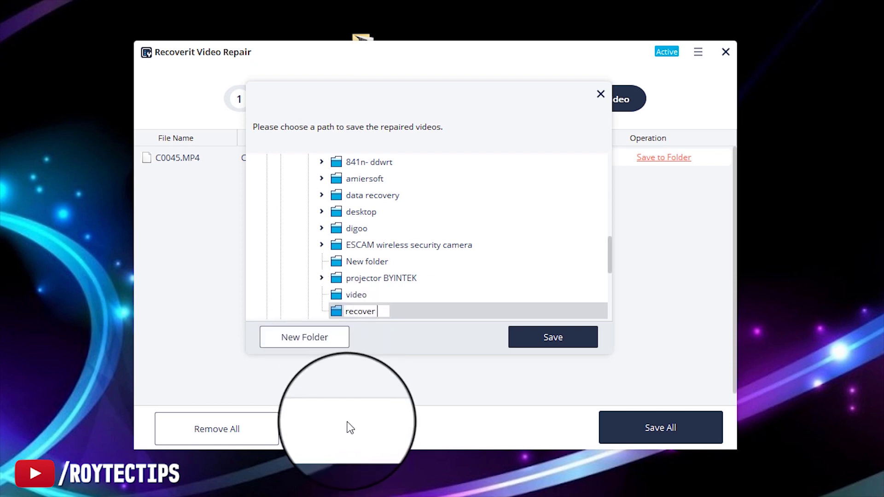
text( video)
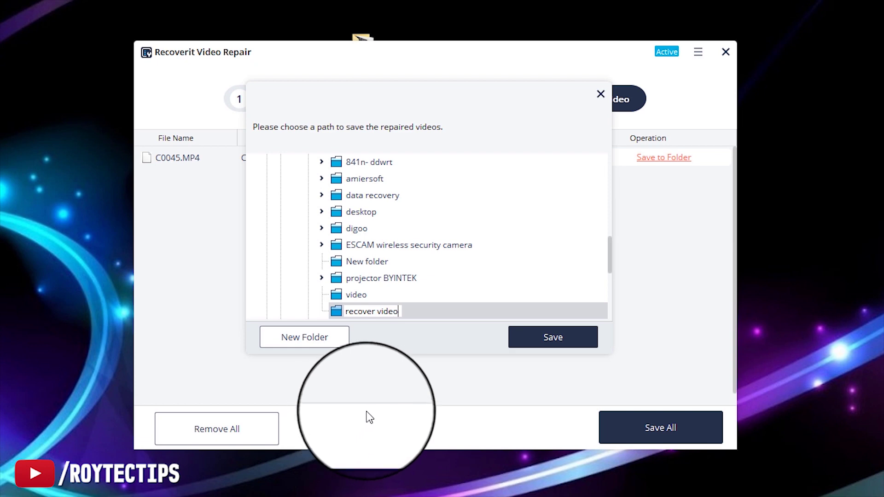
click(529, 339)
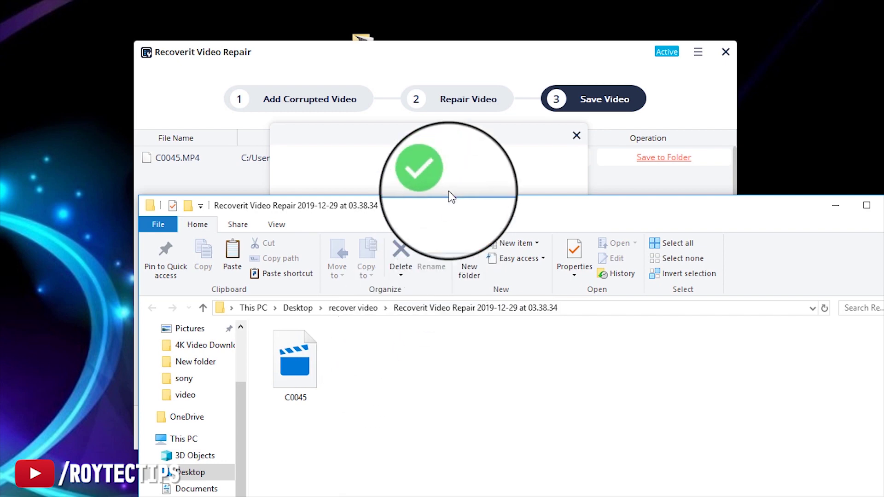
Open the repaired C0045 in VLC media player, shrink the window, and seek to about 00:17.
click(449, 191)
click(422, 302)
click(311, 394)
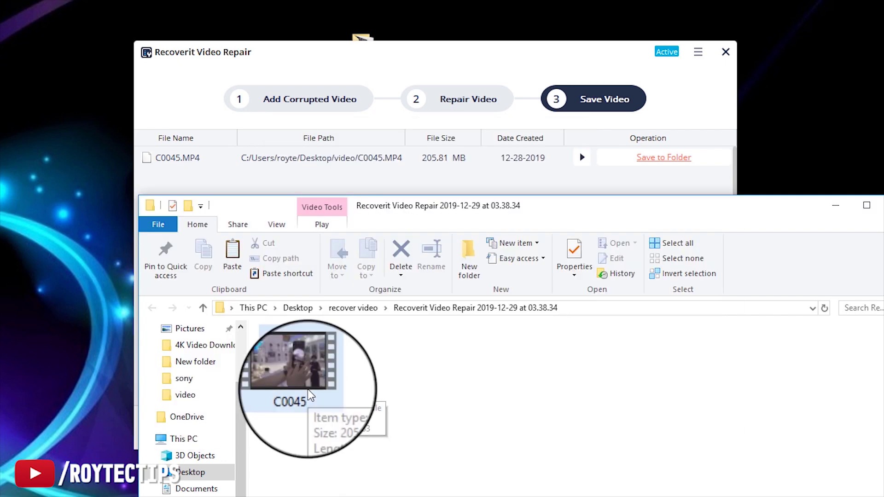
right_click(311, 395)
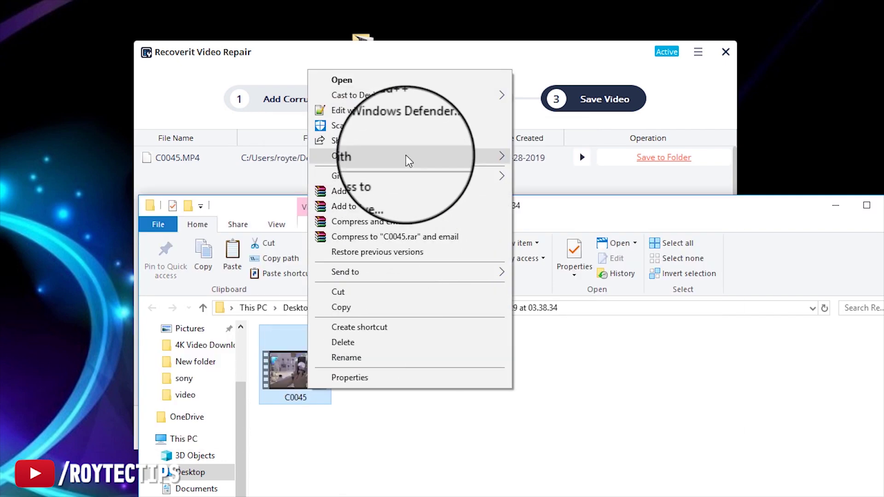
mouse_move(423, 161)
click(561, 188)
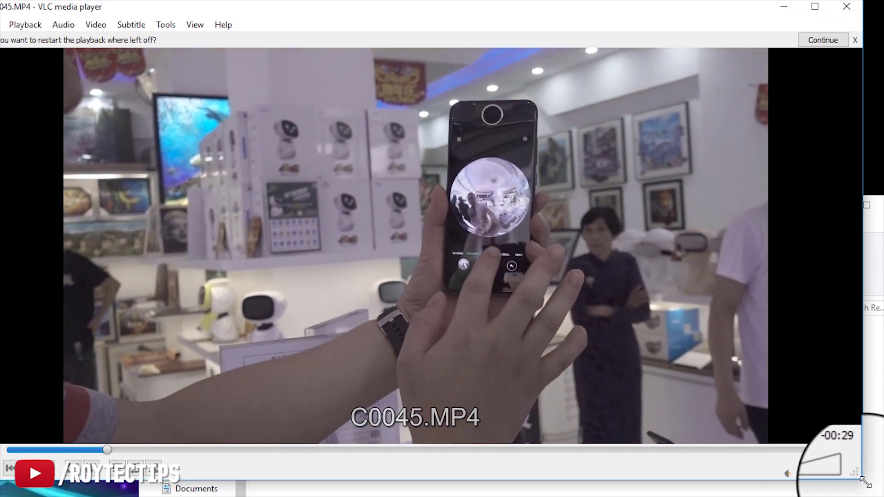
drag(842, 460, 717, 418)
click(355, 385)
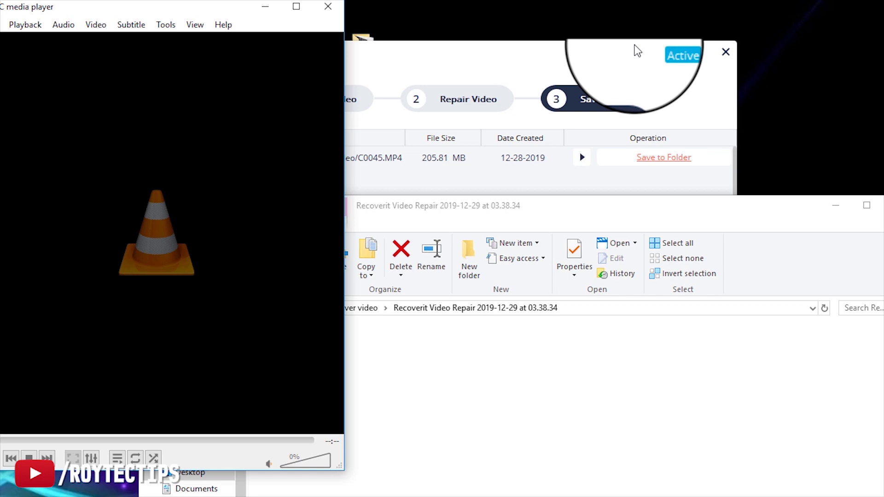
Close VLC and bring the Recoverit Video Repair product page to the front in the browser.
click(327, 7)
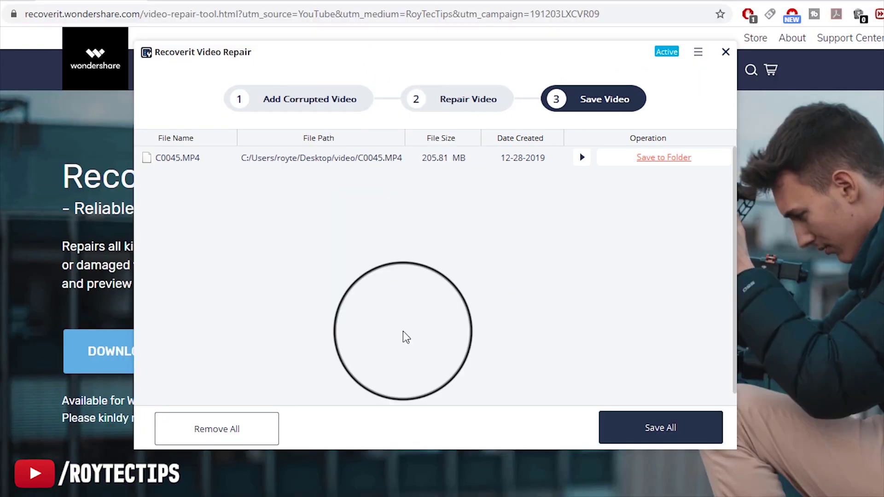
click(51, 249)
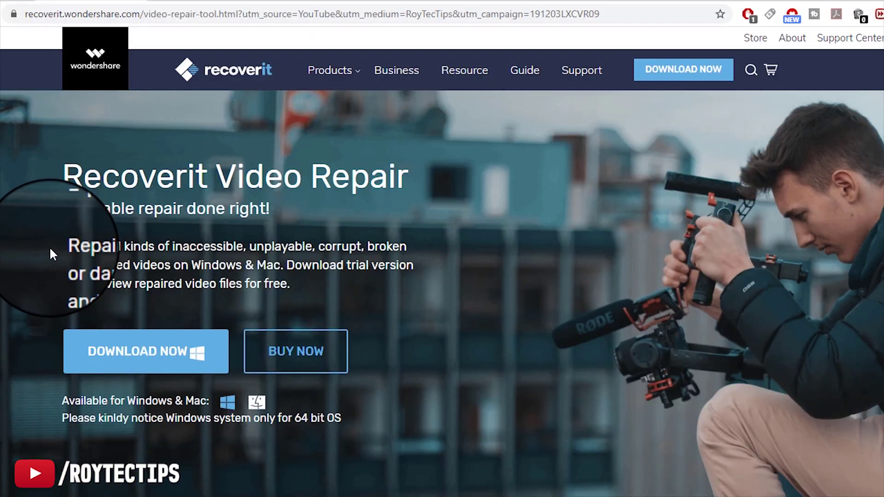